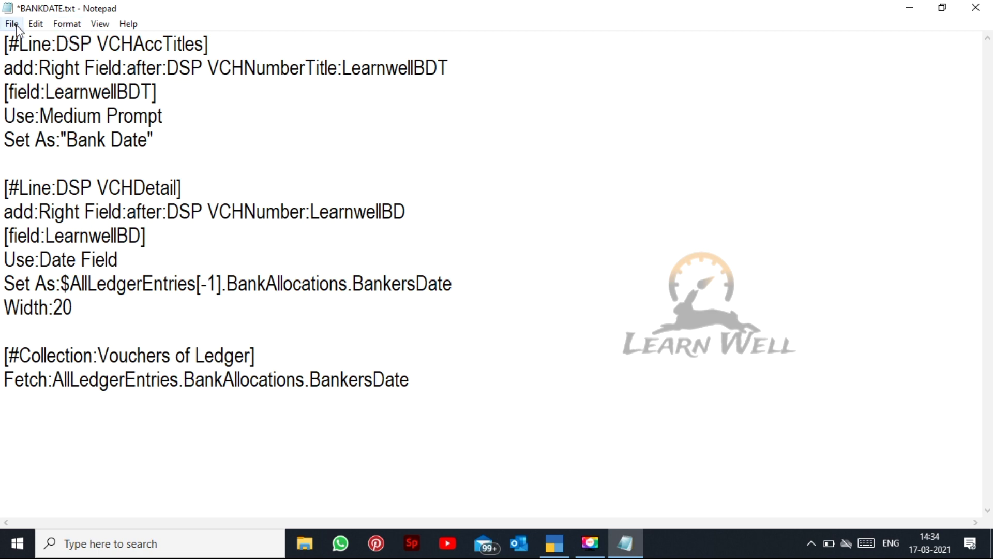
Save the edited BANKDATE.txt file
click(35, 24)
mouse_move(12, 24)
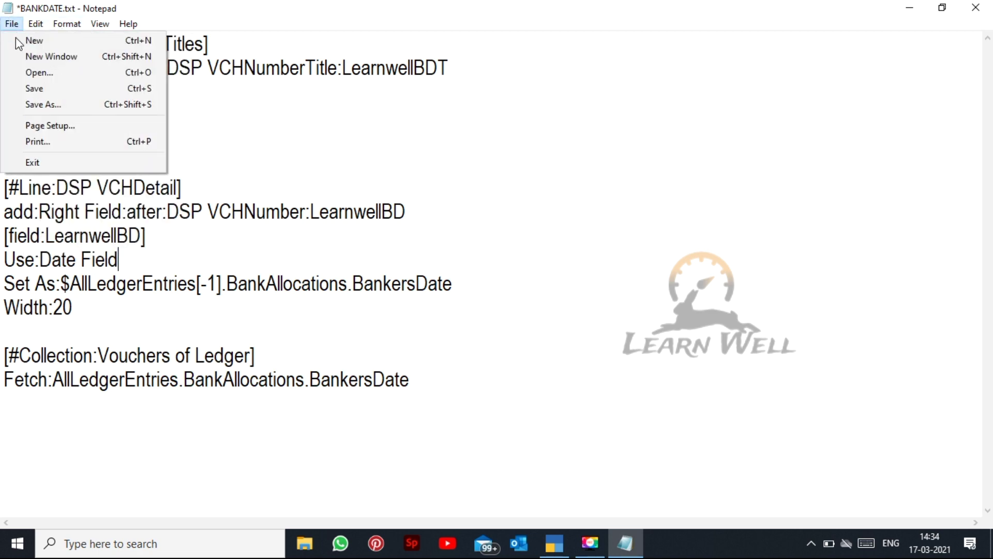
click(38, 88)
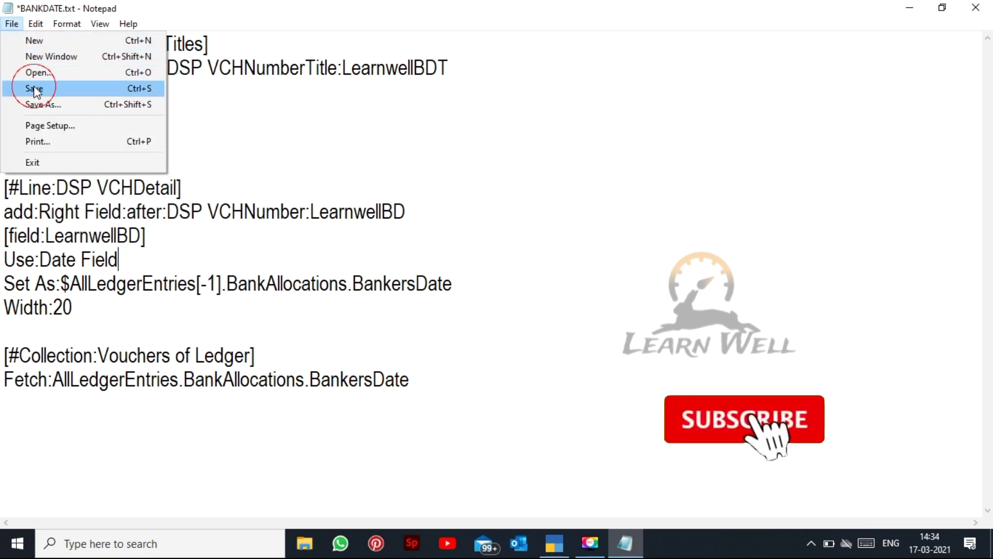
Switch to TallyPrime and leave the State Bank of India ledger vouchers to return to the Gateway of Tally
click(554, 544)
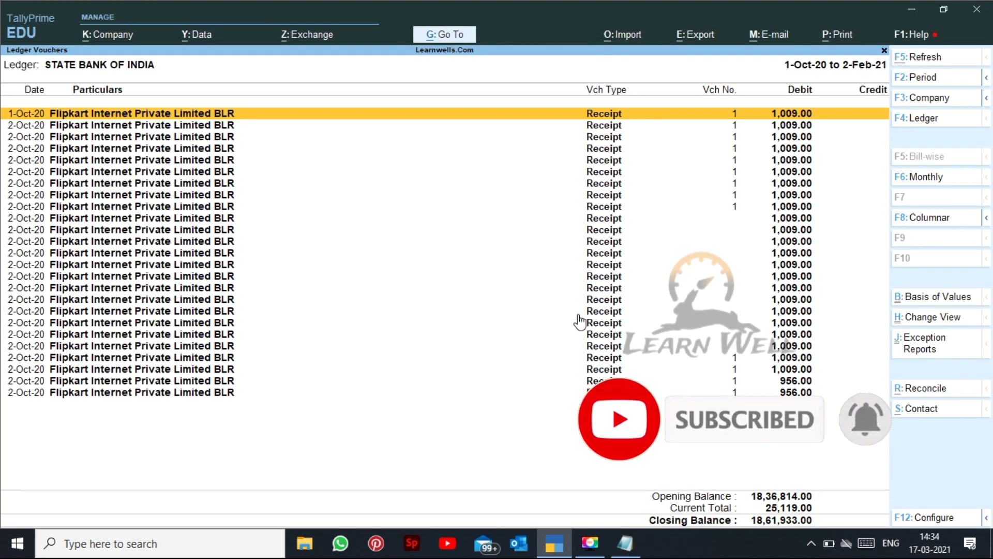
key(Escape)
key(Escape)
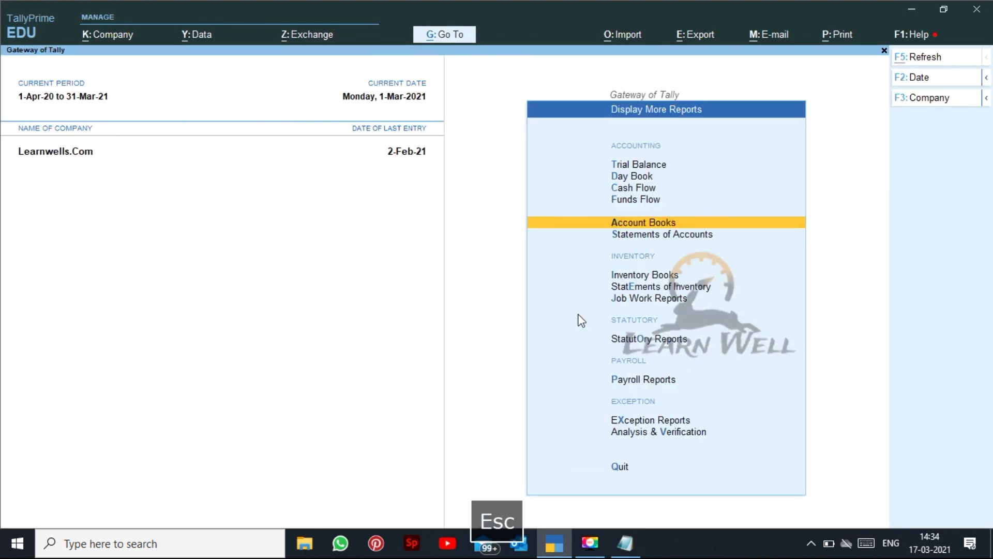
key(Escape)
key(Escape)
key(Escape)
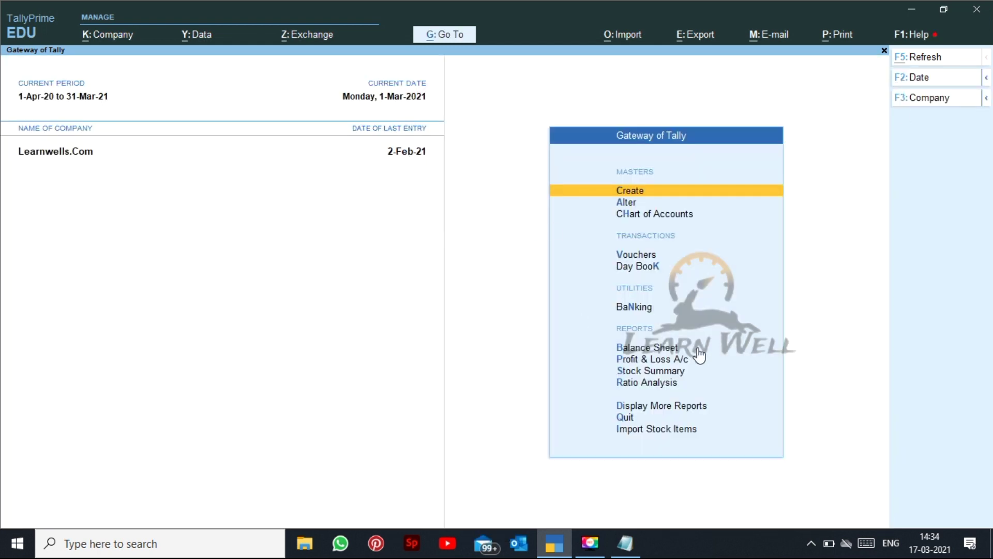
Open SBI.xlsx in Excel and examine the sheet name, the transaction and value dates, the ledger names and the Contra entries
click(184, 552)
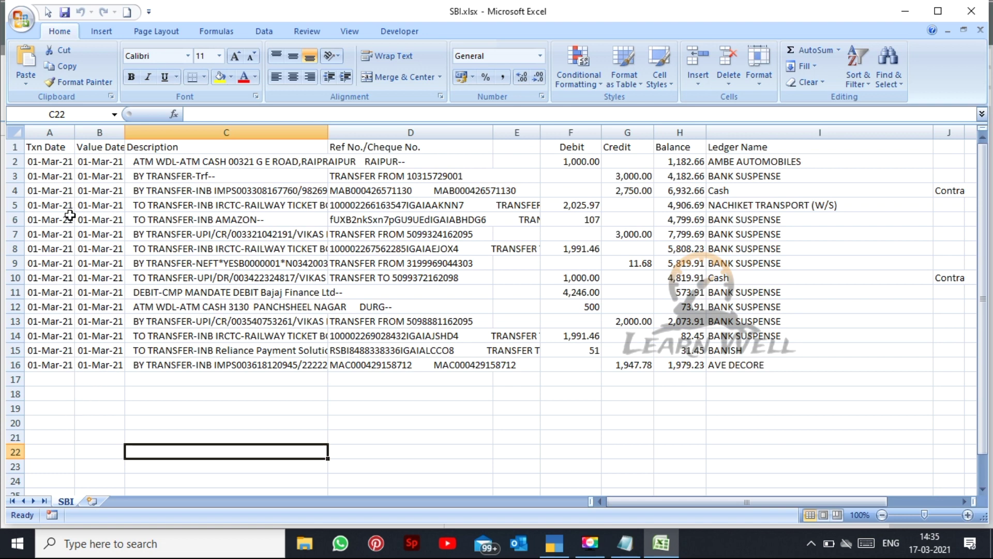
double_click(64, 501)
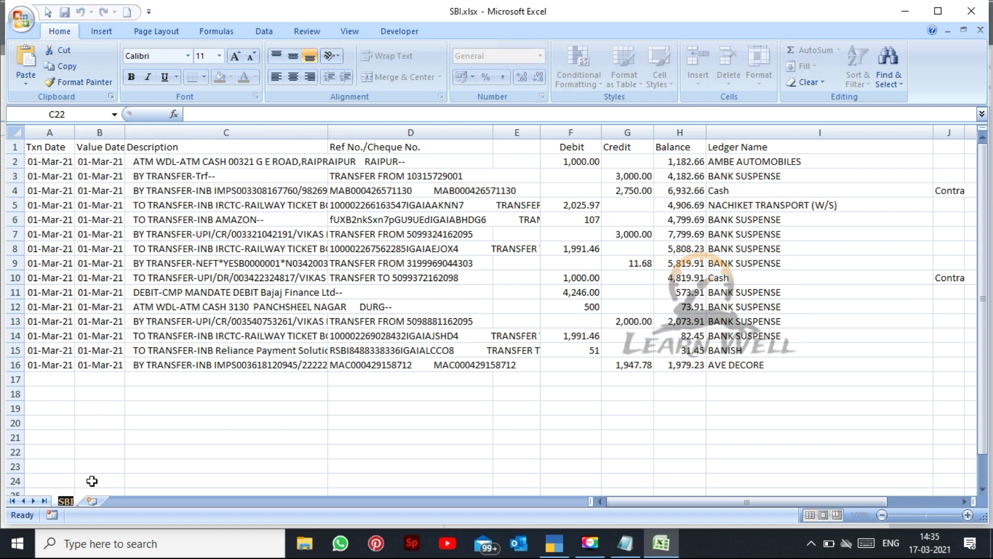
click(122, 420)
click(122, 418)
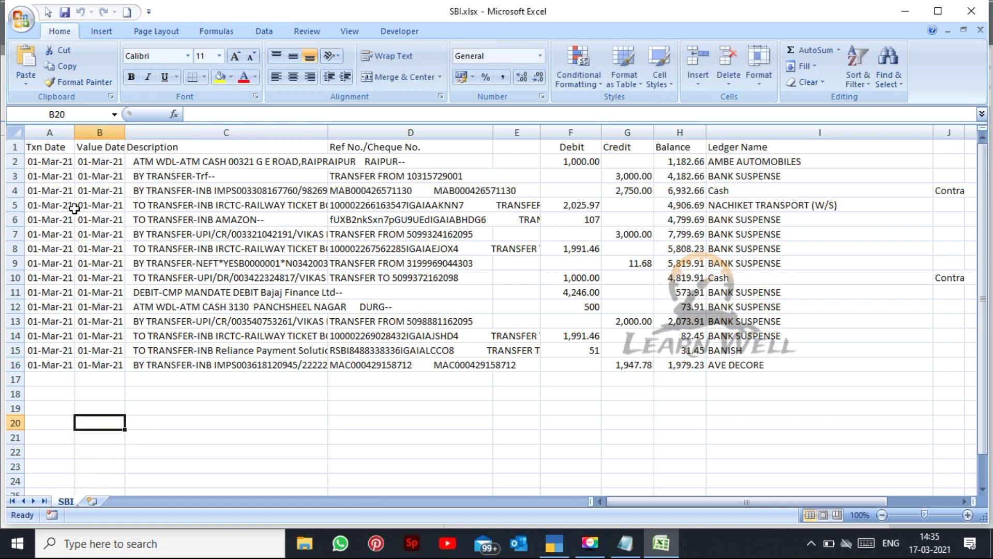
drag(48, 162, 88, 368)
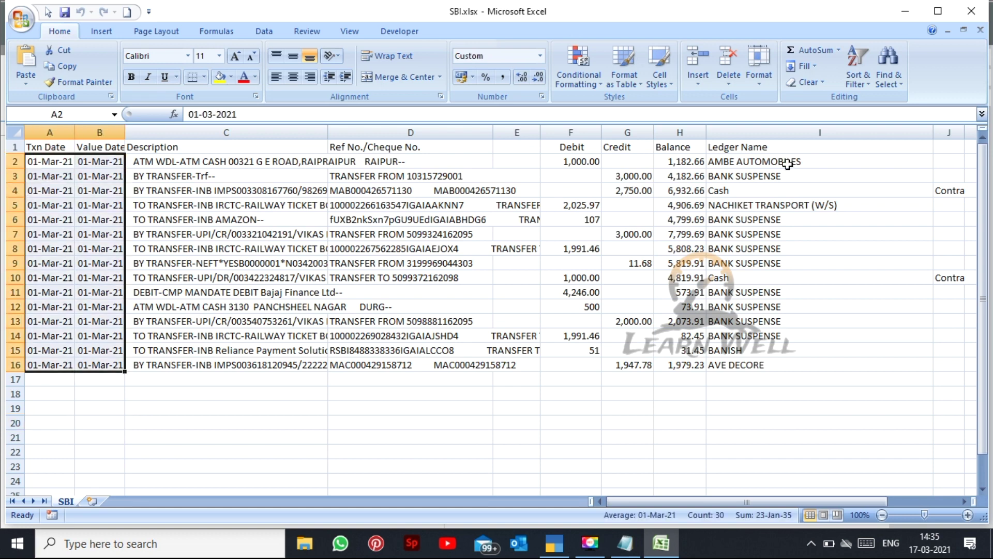
drag(778, 158, 760, 347)
click(746, 376)
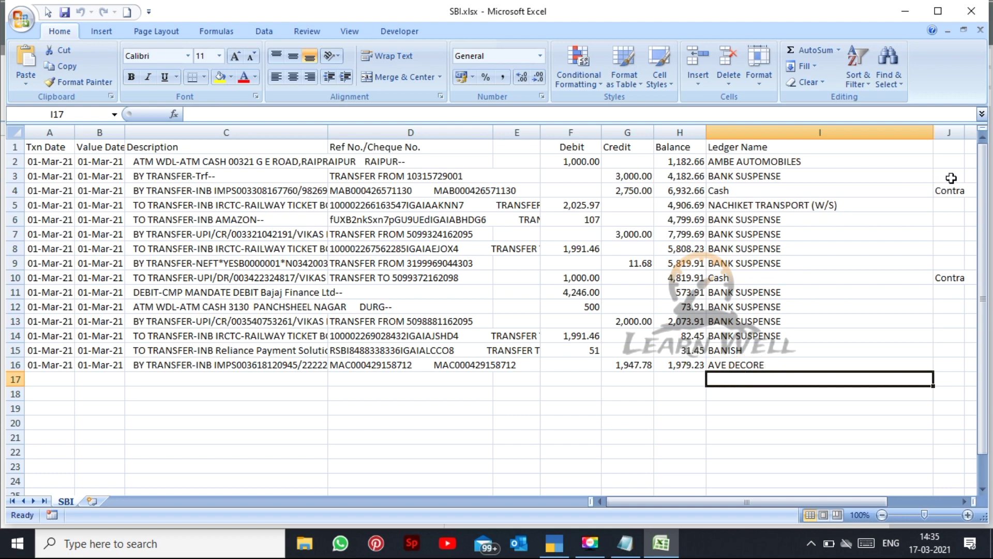
drag(948, 189, 945, 279)
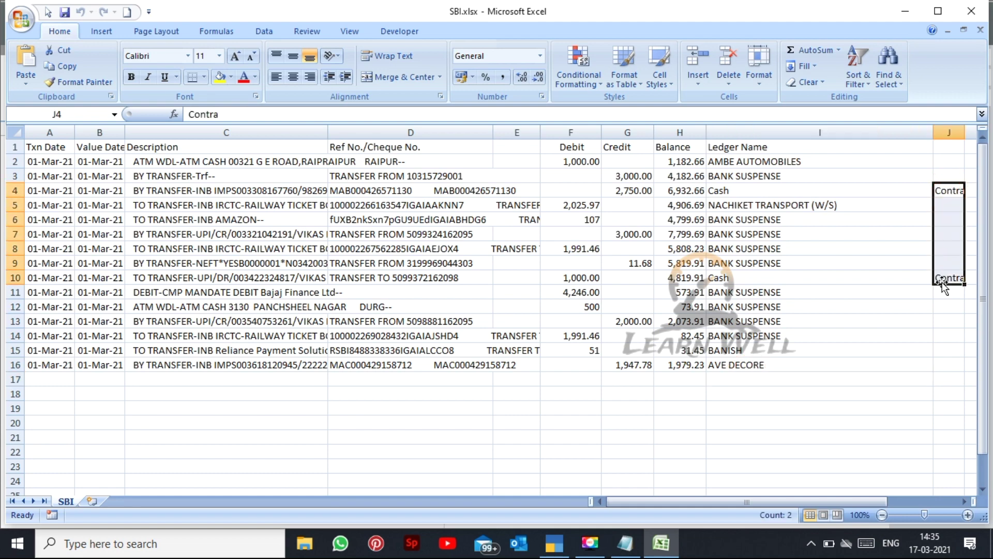
Minimize the open windows and launch OC_Bank Import.EXE from the desktop
click(904, 11)
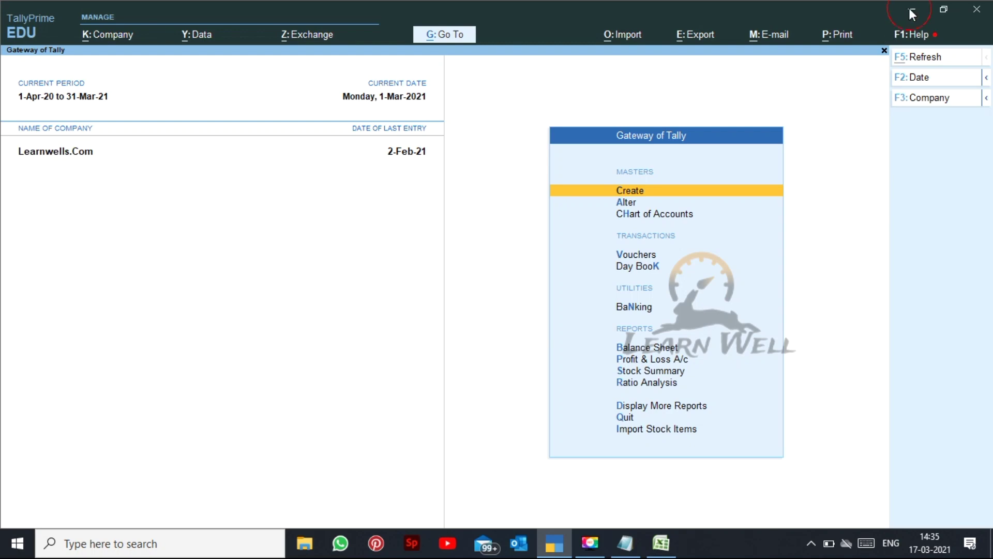
click(909, 10)
click(911, 5)
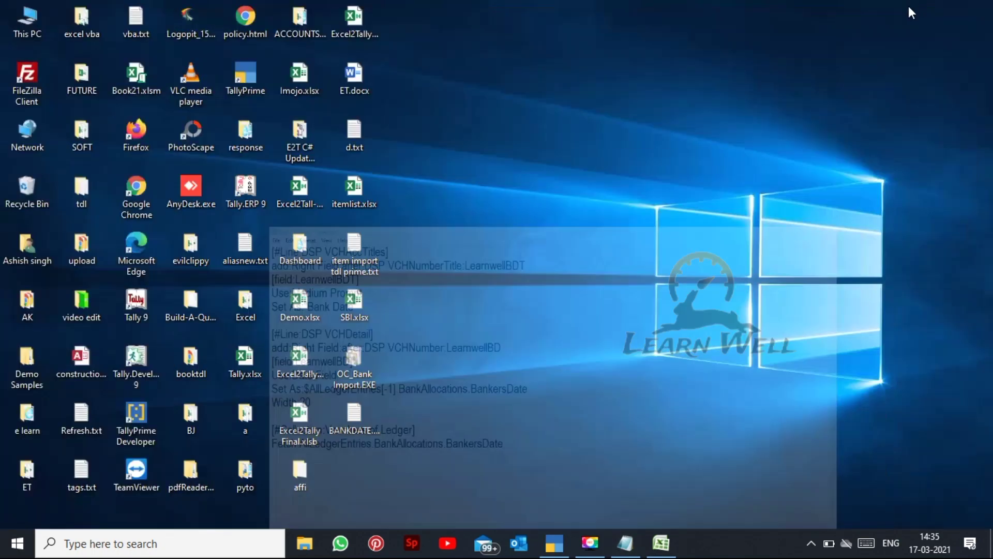
double_click(363, 353)
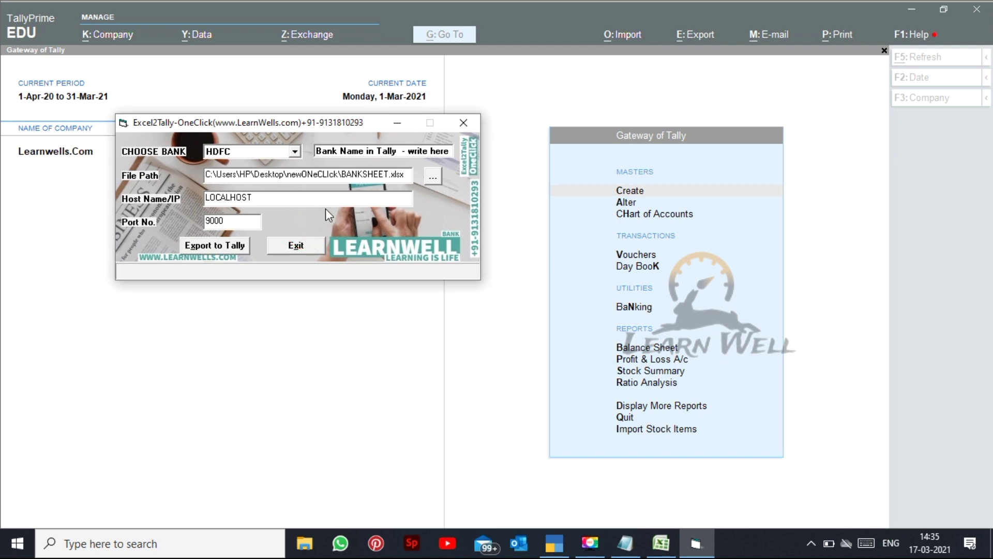
Choose SBI as the bank in the import tool and set the bank name in Tally to STATE BANK OF INDIA
click(303, 253)
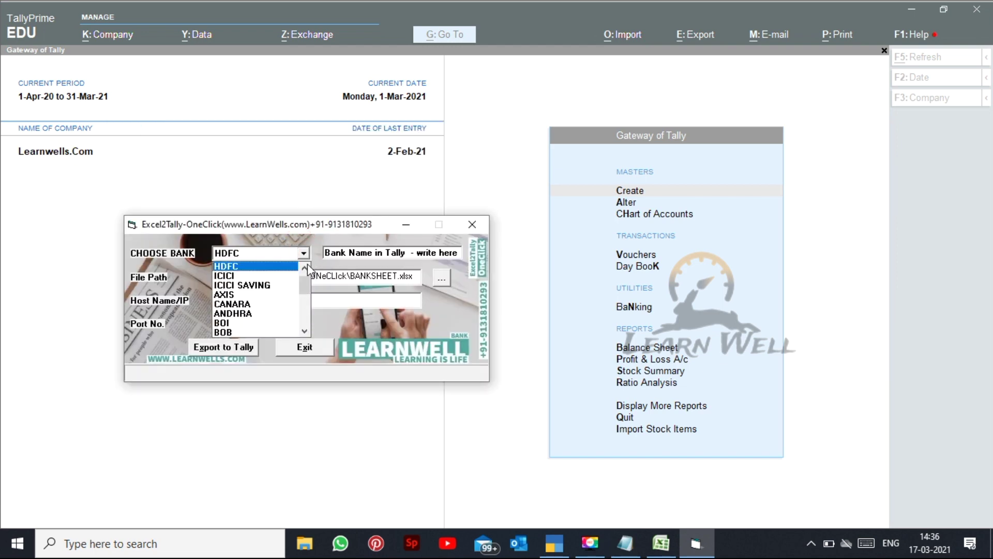
mouse_move(306, 286)
mouse_down()
mouse_move(305, 277)
mouse_move(302, 318)
mouse_move(304, 271)
mouse_up()
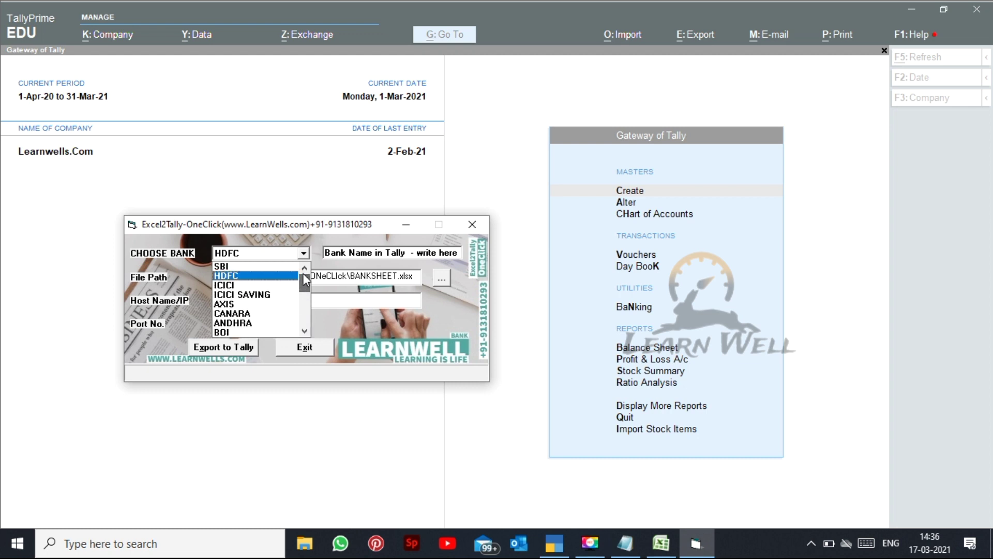
click(274, 267)
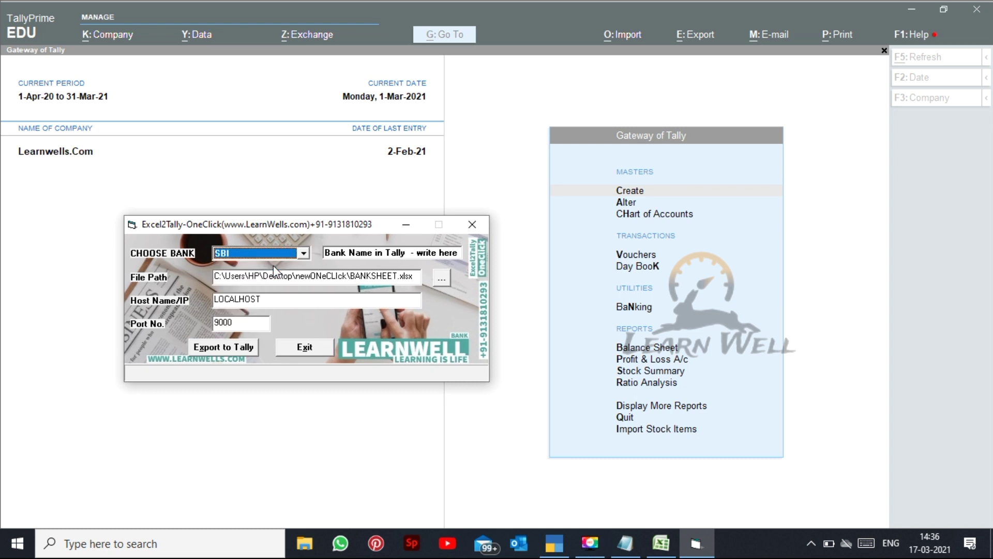
drag(326, 255, 484, 250)
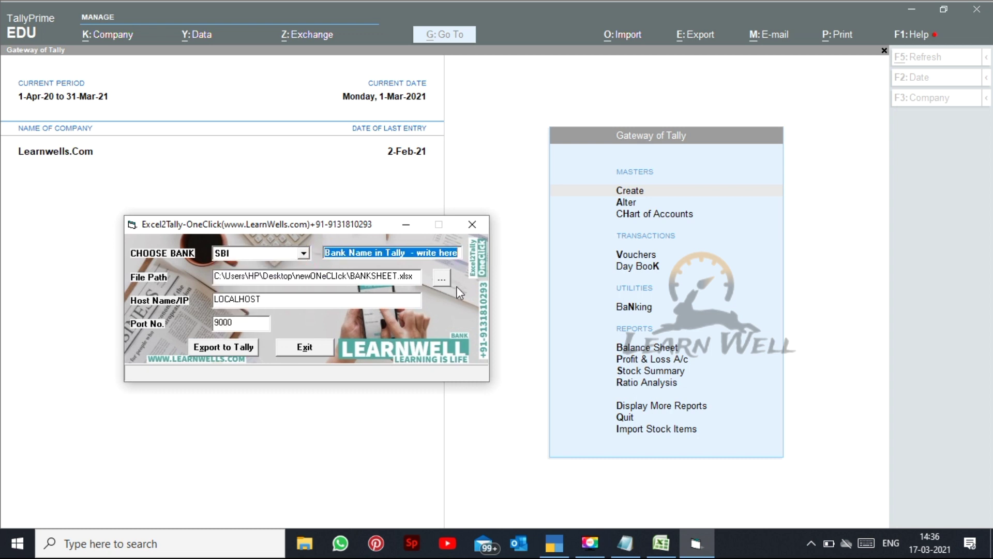
key(Caps_Lock)
text(ST)
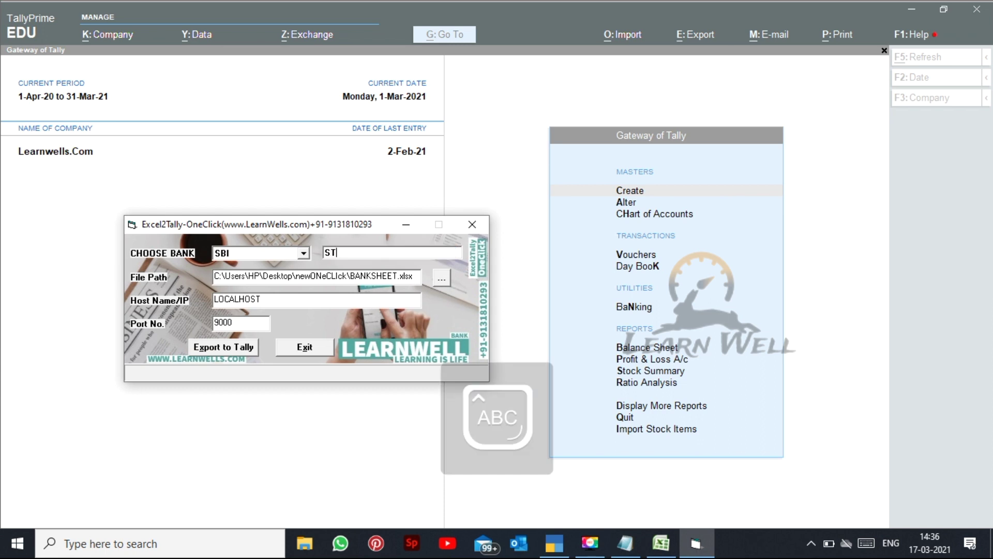
text(ATE BANK OF INDIA)
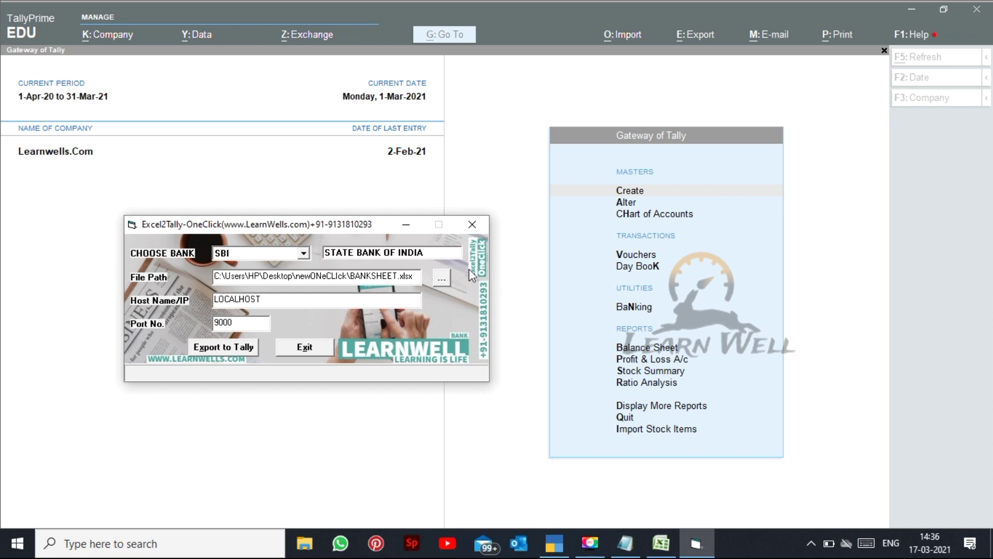
Select SBI.xlsx from the Desktop as the source file and export its transactions to Tally
click(439, 280)
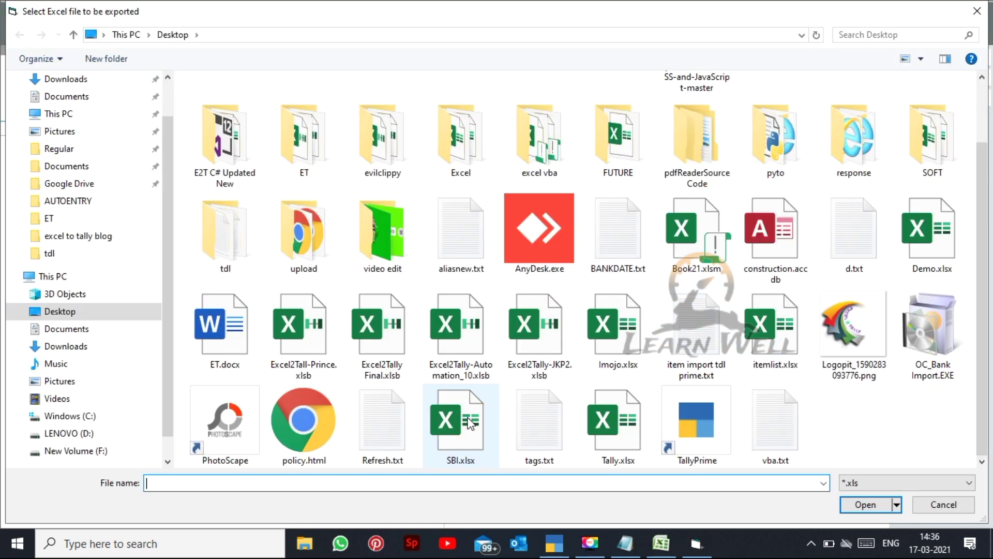
click(458, 422)
click(865, 505)
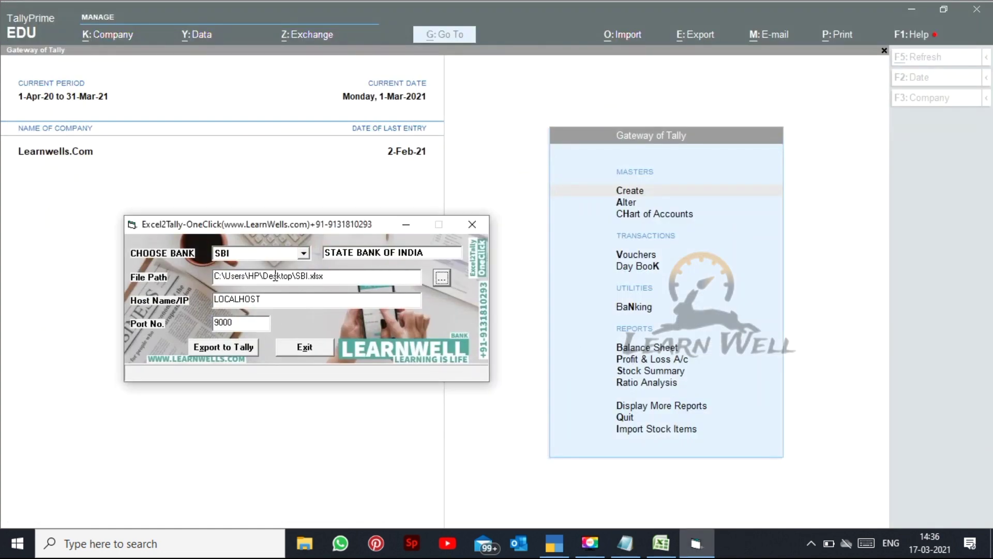
click(219, 349)
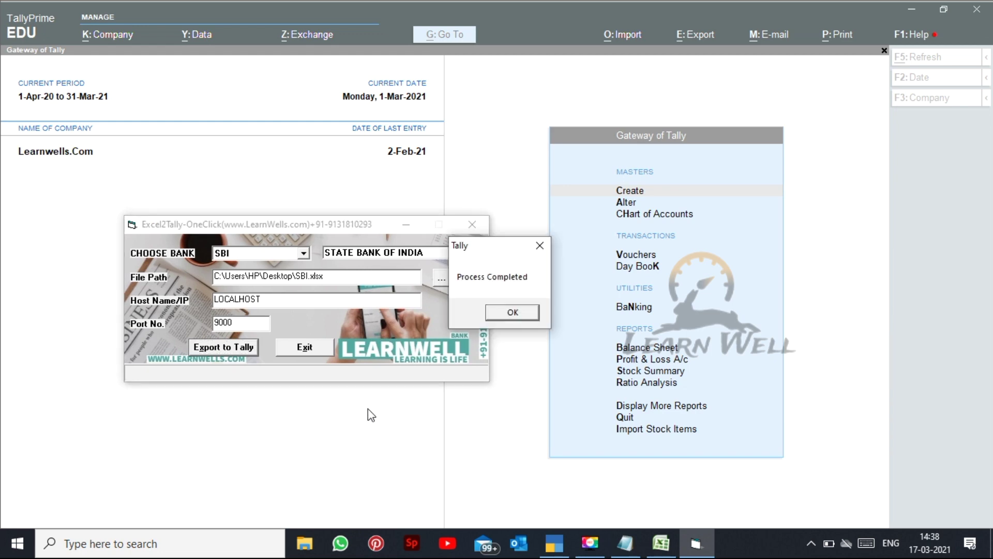
click(513, 311)
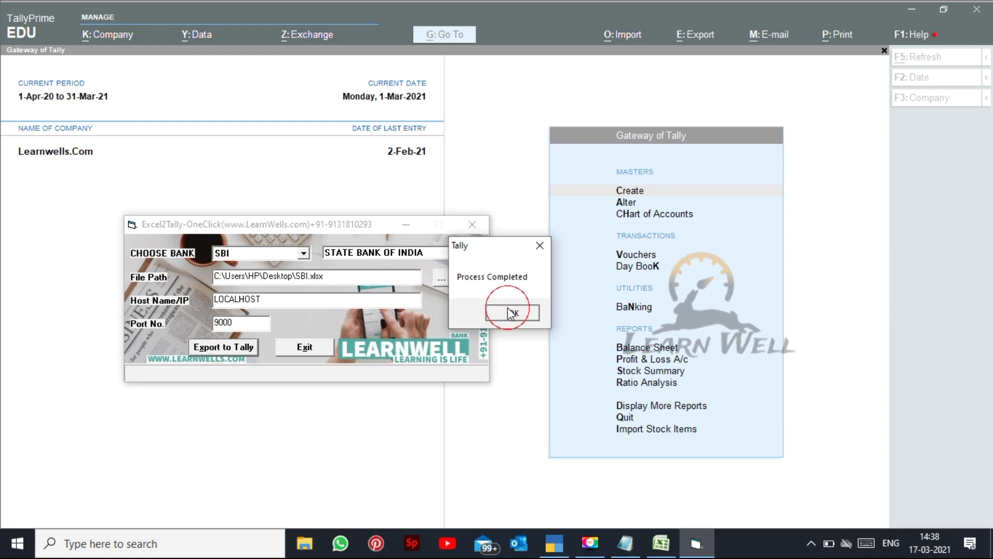
Switch to TallyPrime and display the Day Book
click(388, 191)
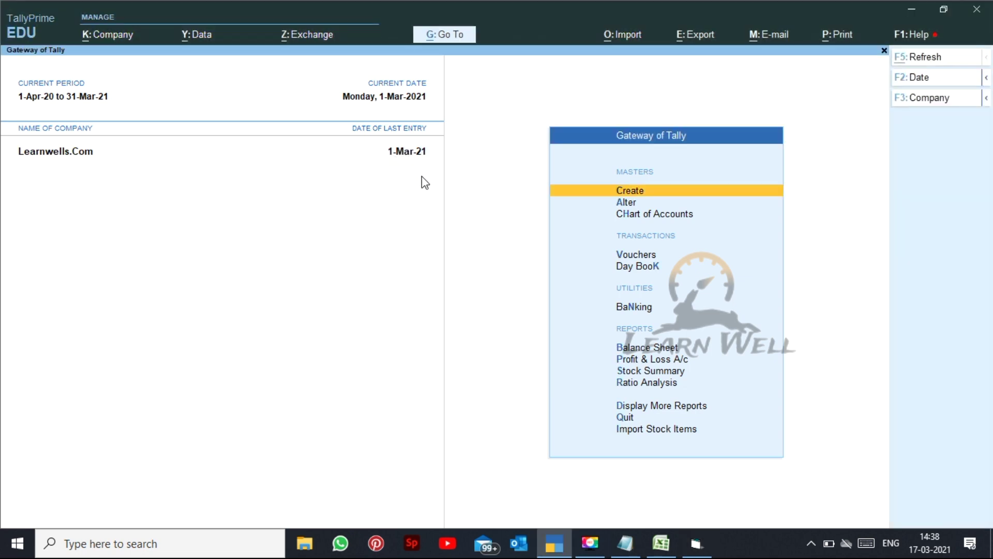
key(d)
key(d)
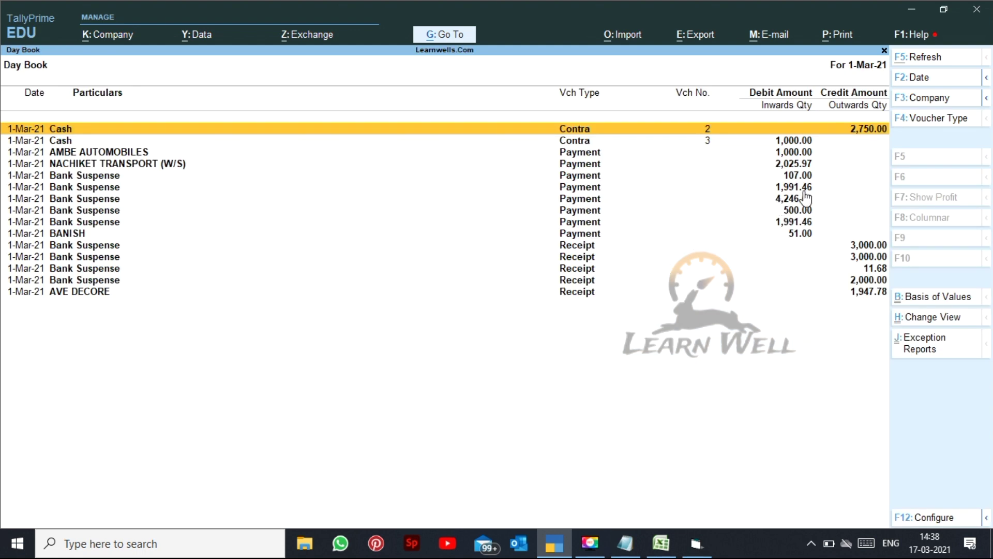
Open the 2,750.00 Cash contra voucher and display the bank allocations for its State Bank of India entry
key(Return)
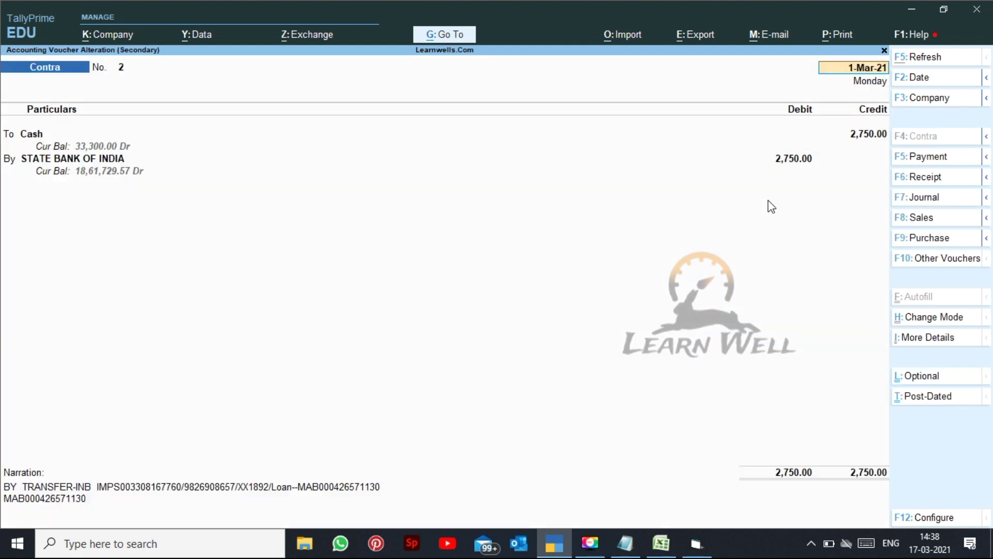
click(89, 170)
key(Return)
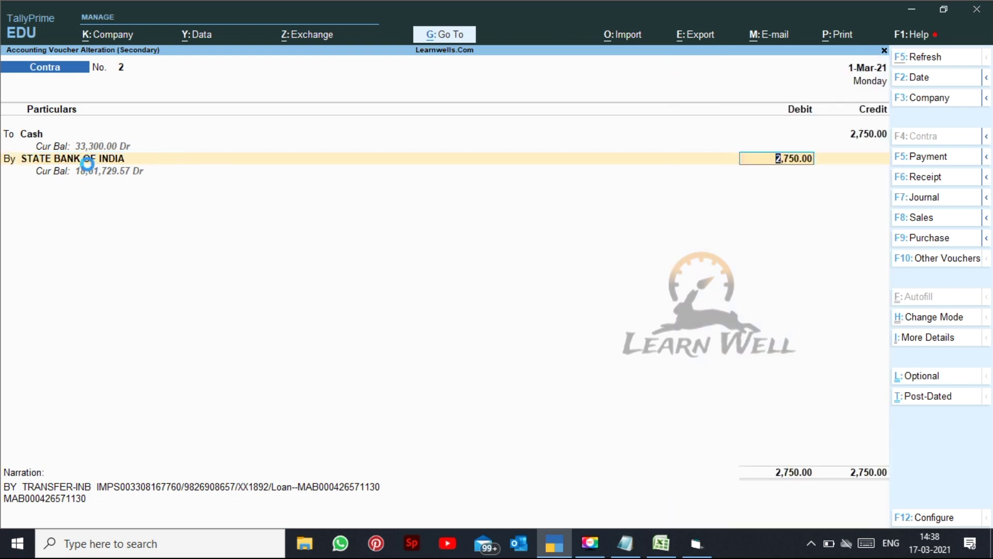
key(Return)
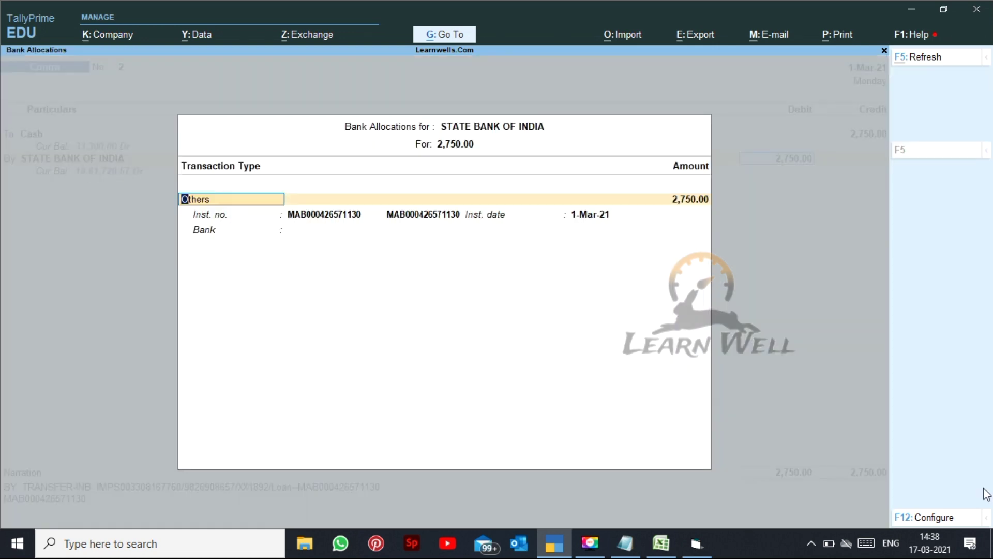
Configure the bank allocations to show the bank date by setting Show bank date to Yes
click(937, 518)
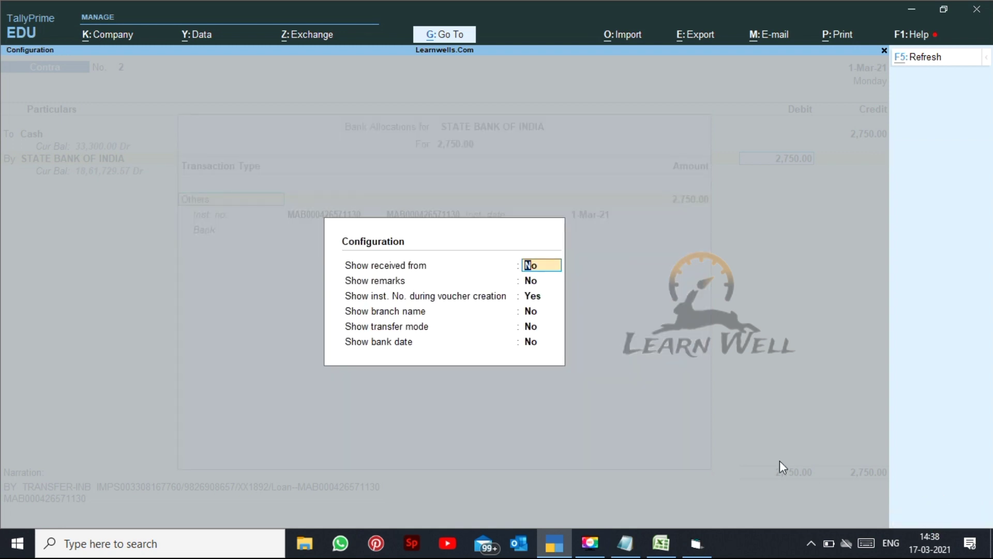
key(Return)
key(Return)
key(Return)
key(Return)
key(Return)
text(y)
key(Return)
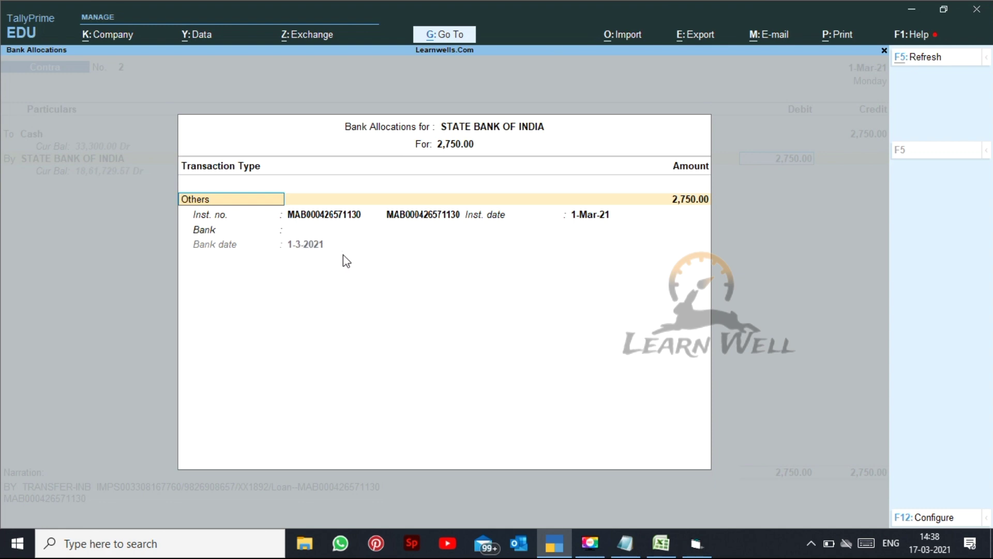
Close the bank allocations and the contra voucher back to the Day Book, and switch to BANKDATE.txt in Notepad
key(Escape)
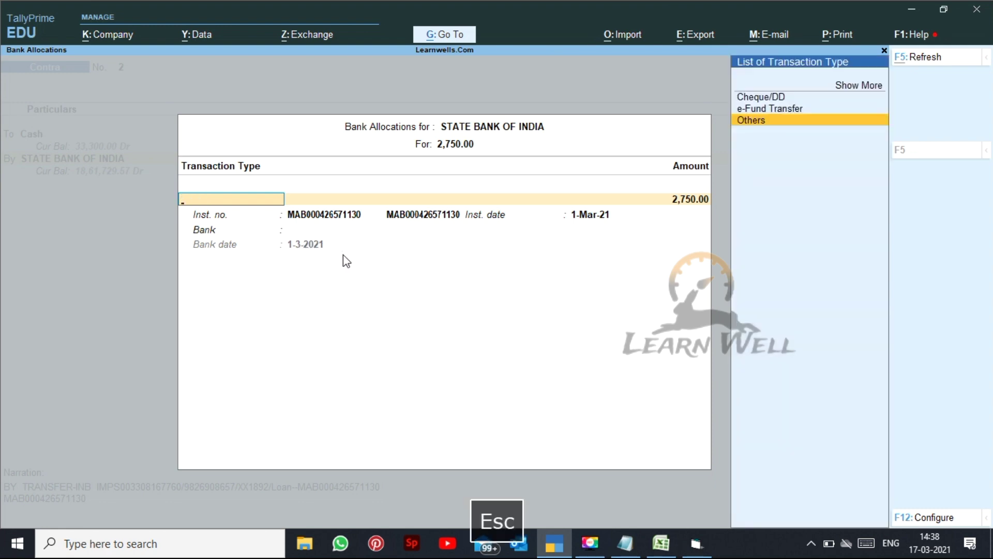
key(Escape)
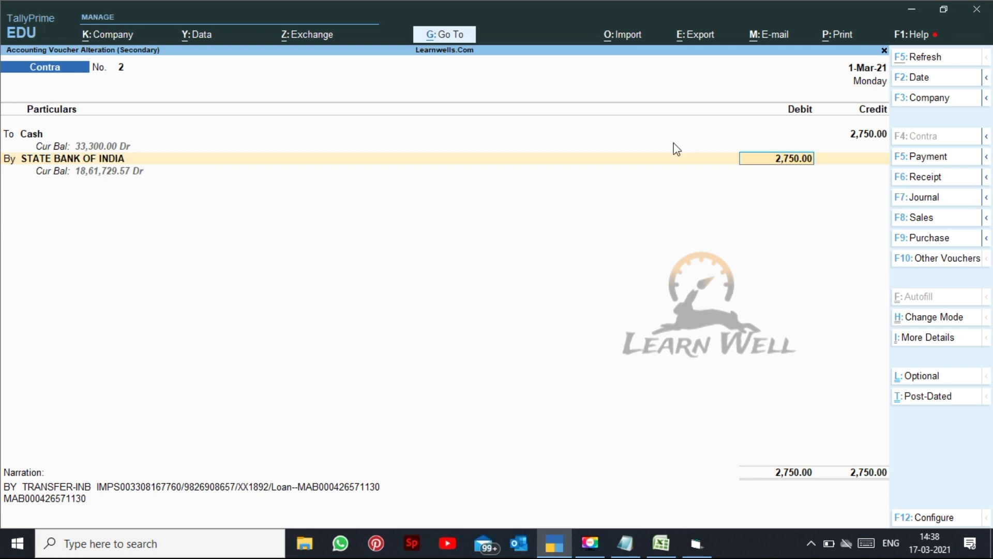
key(Escape)
key(Escape)
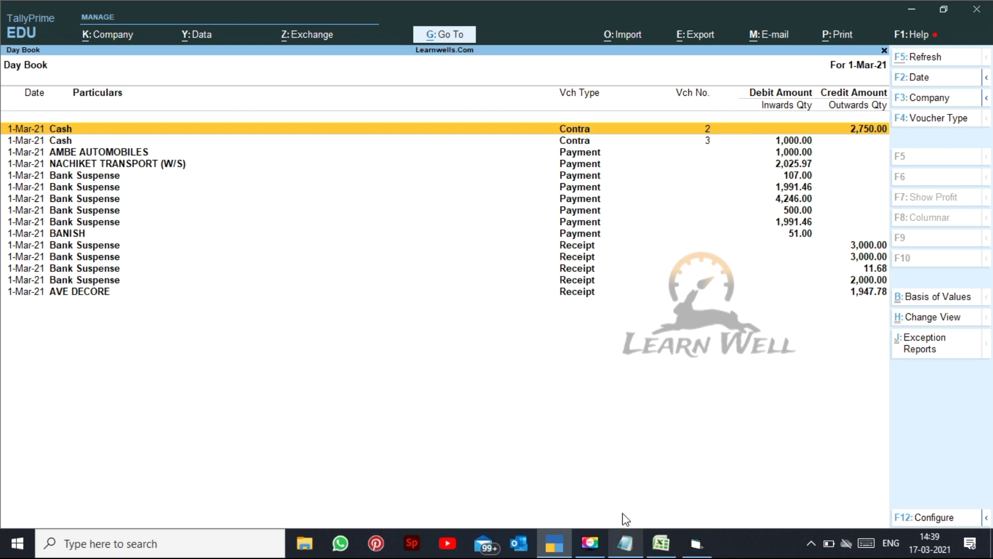
click(625, 543)
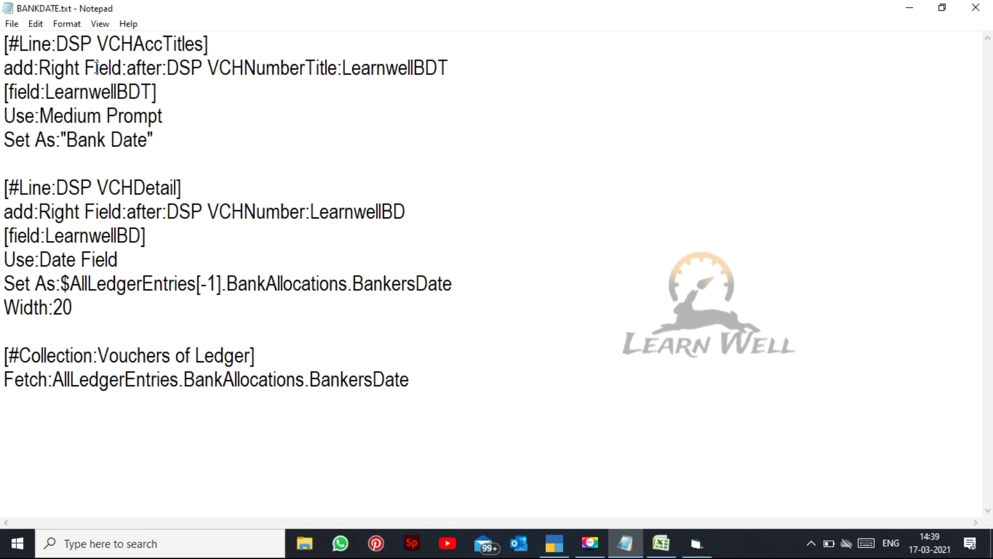
Save BANKDATE.txt, minimize the open windows to reveal the desktop, and close the Excel2Tally-OneClick import window
click(12, 24)
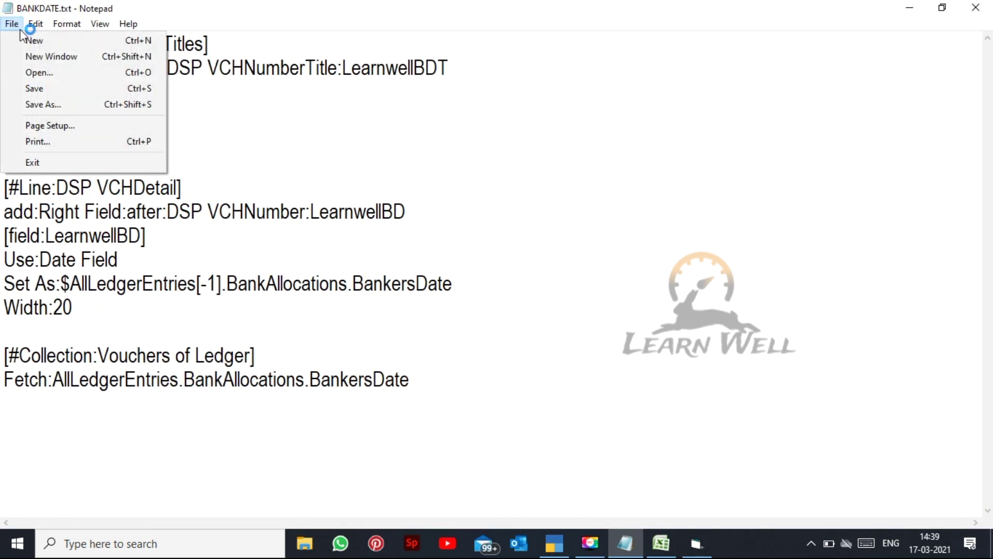
click(41, 90)
click(910, 7)
click(912, 10)
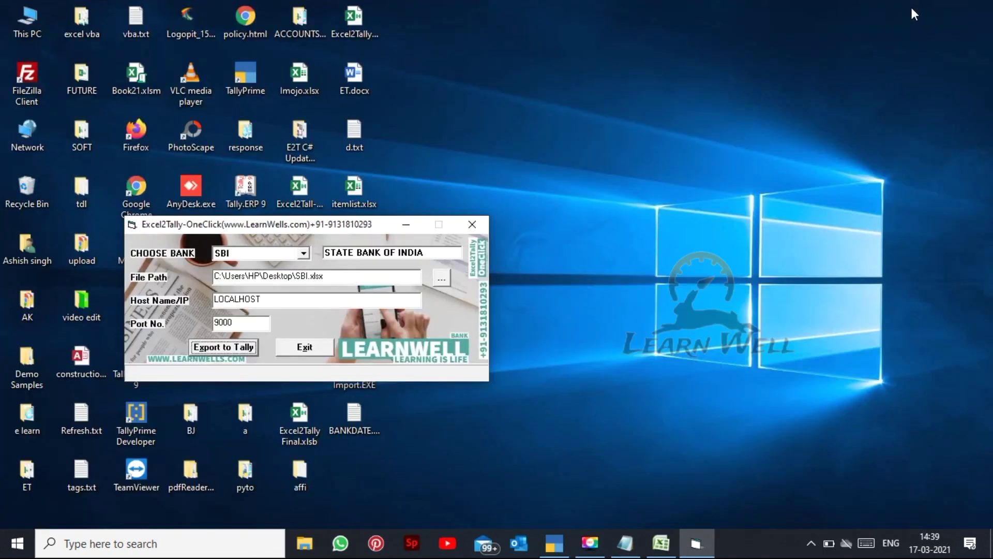
click(470, 226)
Copy the full path of the desktop file BANKDATE.txt from the object name in its security properties
double_click(343, 416)
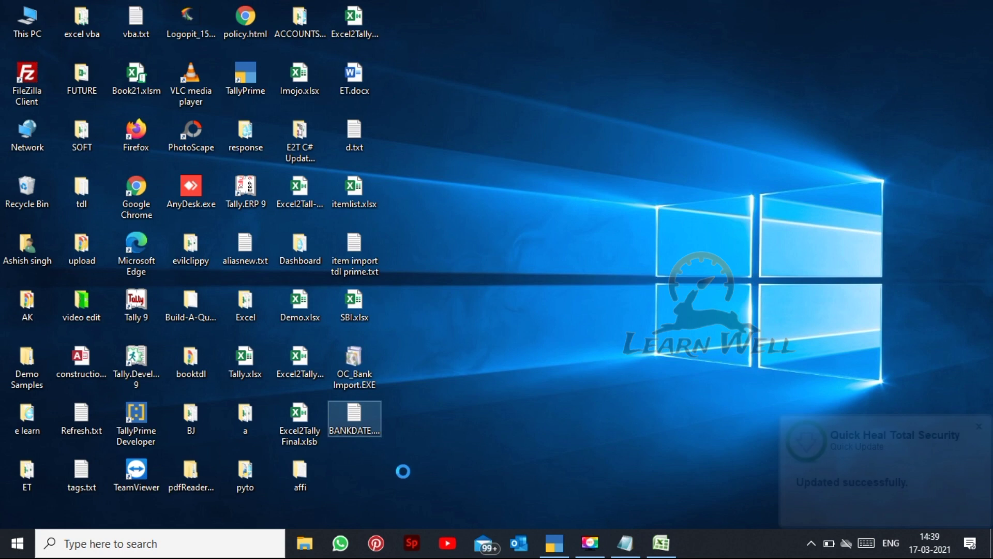
right_click(341, 419)
click(364, 403)
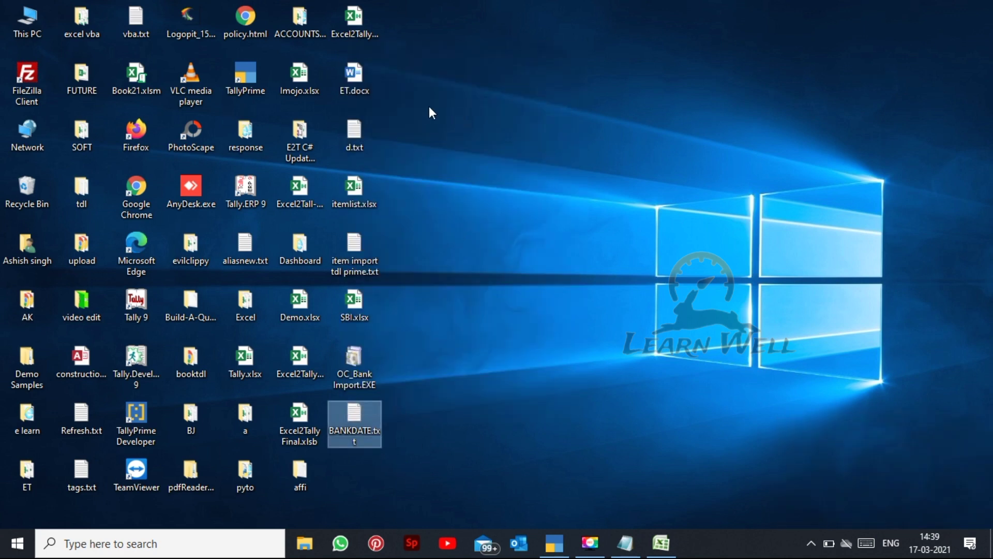
click(408, 187)
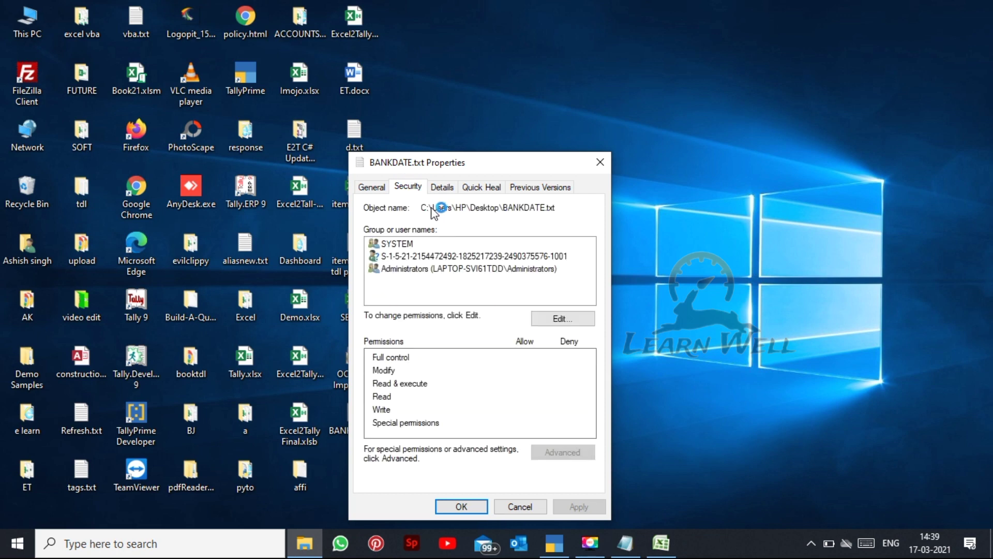
drag(421, 207, 669, 223)
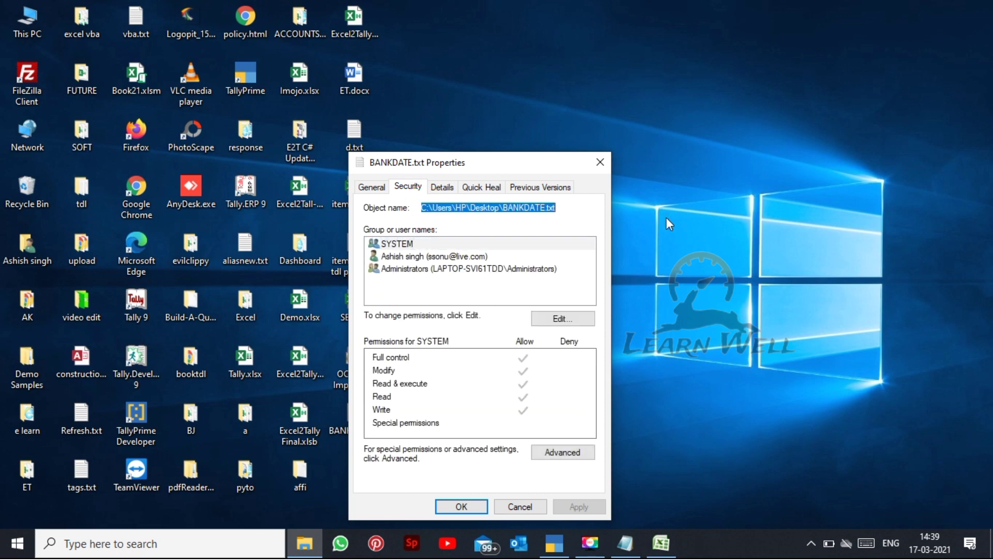
key(ctrl+c)
Switch to TallyPrime and open the configuration of local TDL files from TDL management
click(553, 543)
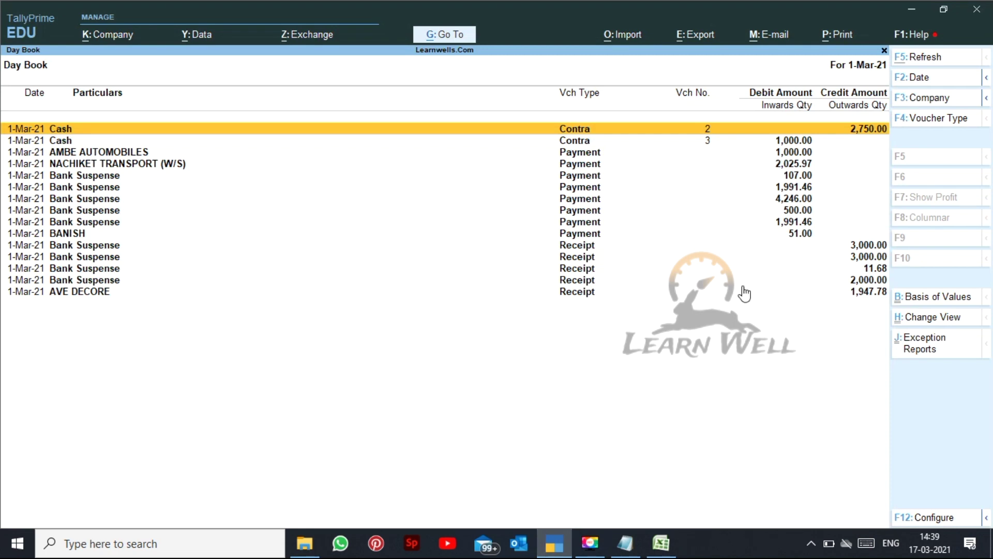
click(912, 34)
click(880, 146)
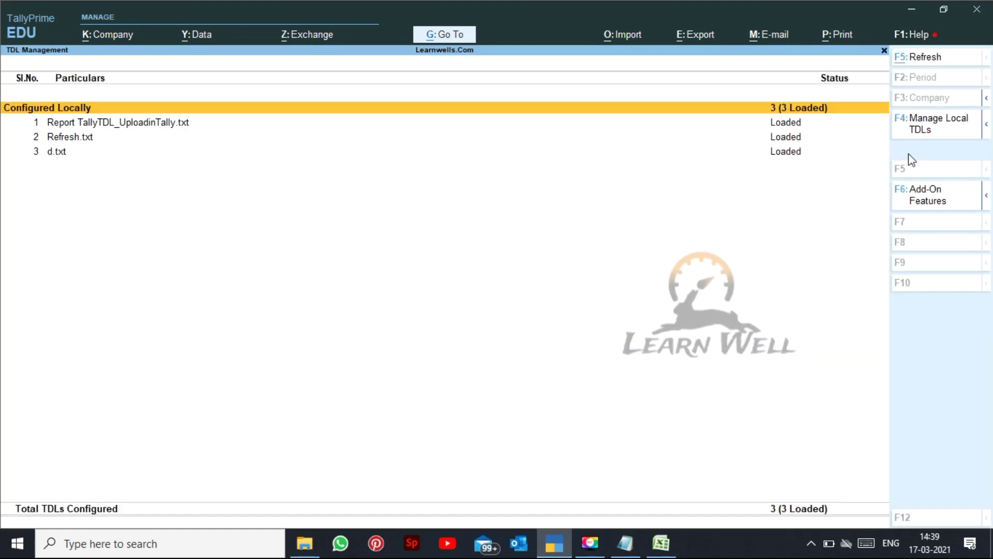
click(939, 132)
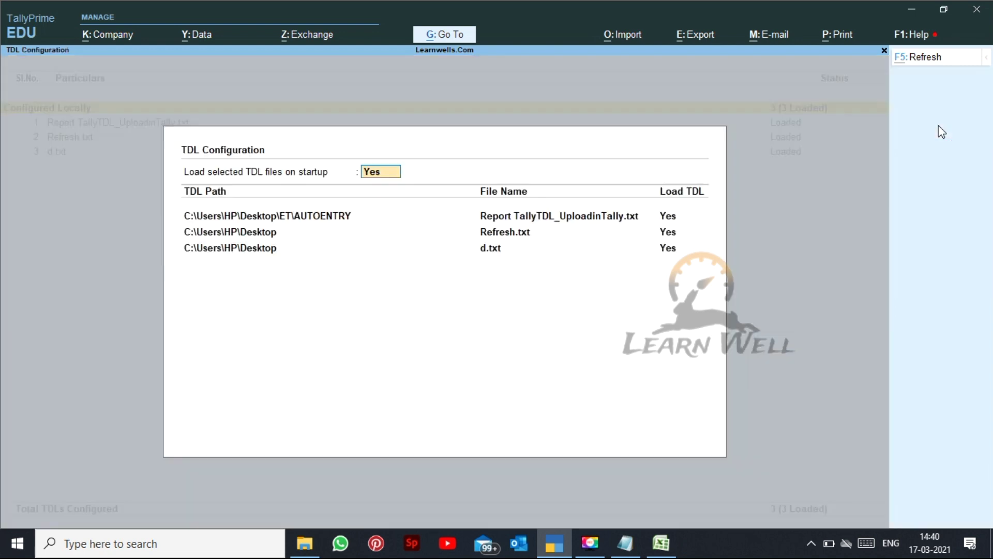
Add C:\Users\HP\Desktop\BANKDATE.txt to the loaded TDL files, accept the configuration, and return to the Gateway of Tally
click(674, 250)
key(Return)
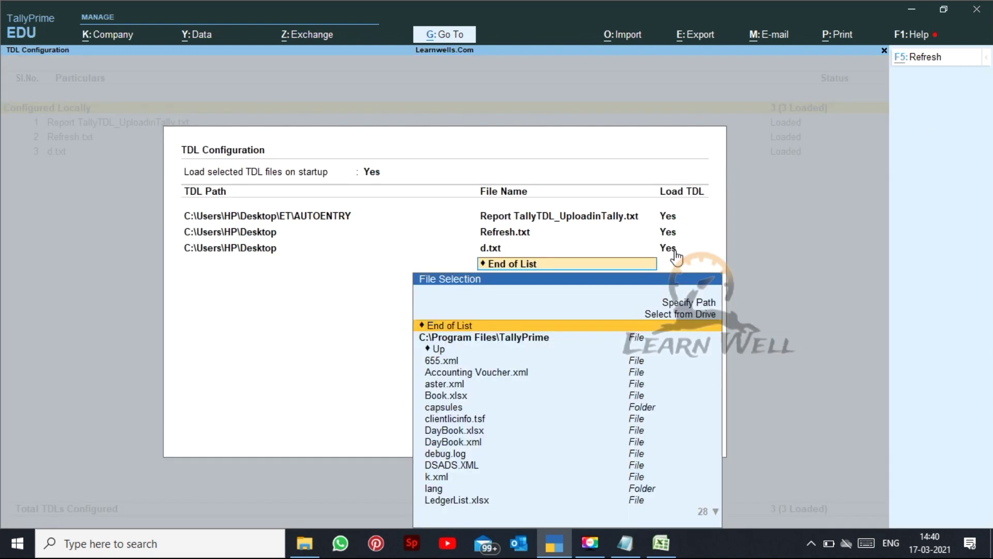
key(ctrl)
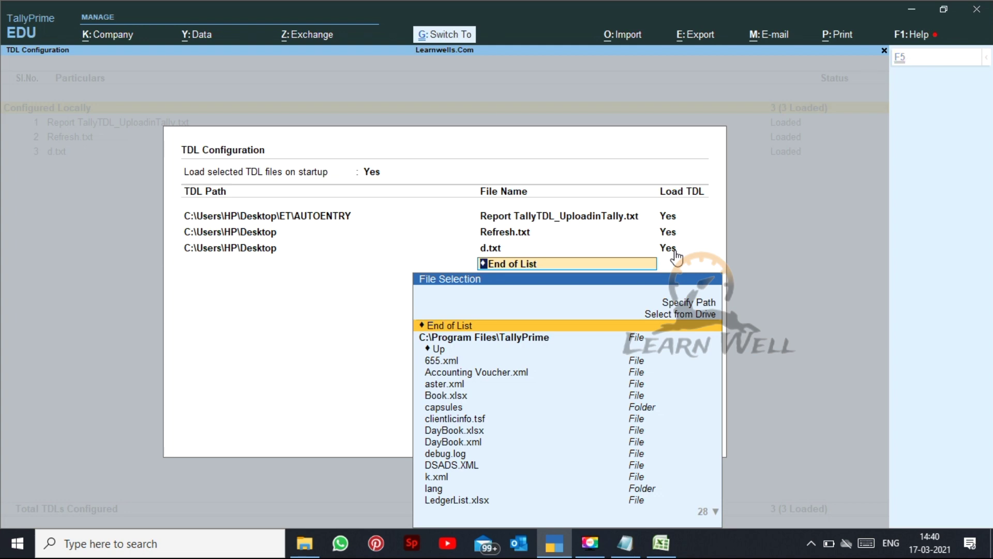
key(ctrl+alt+v)
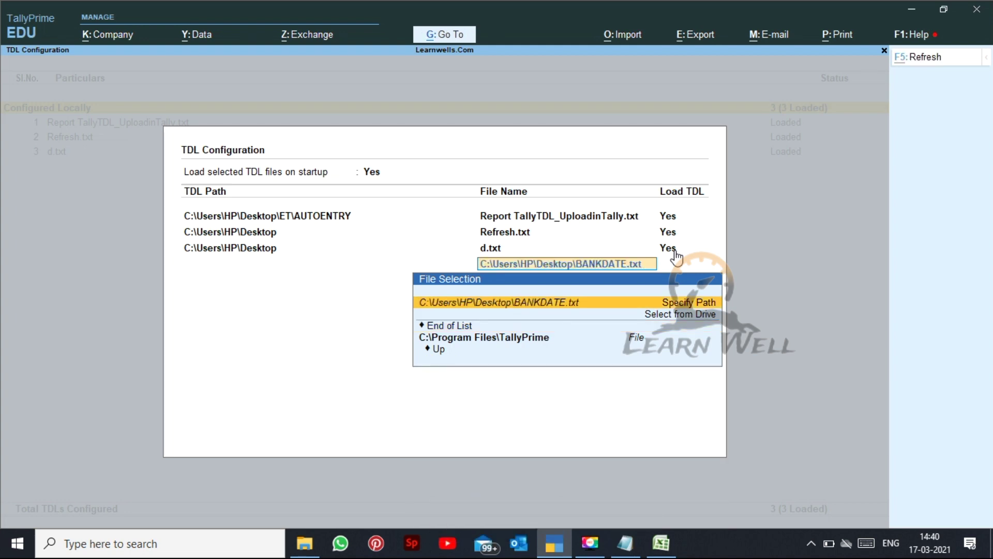
key(ctrl+a)
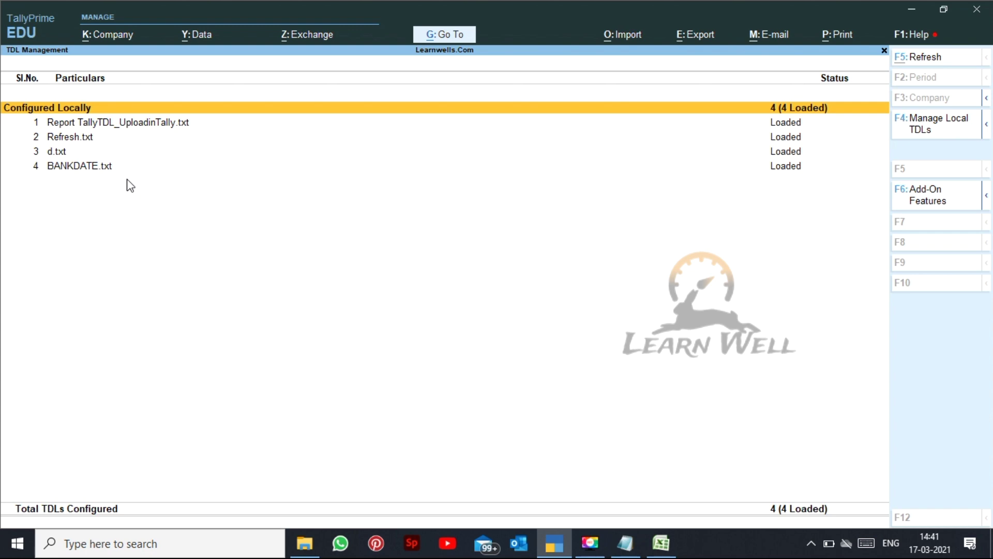
key(Escape)
key(Escape)
key(Escape)
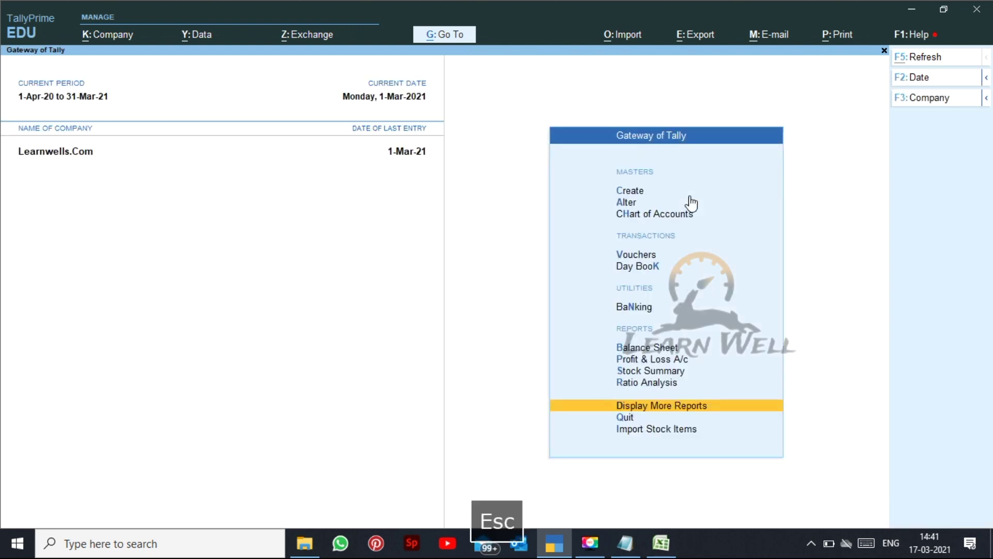
key(Return)
key(a)
key(Down)
key(Return)
key(Escape)
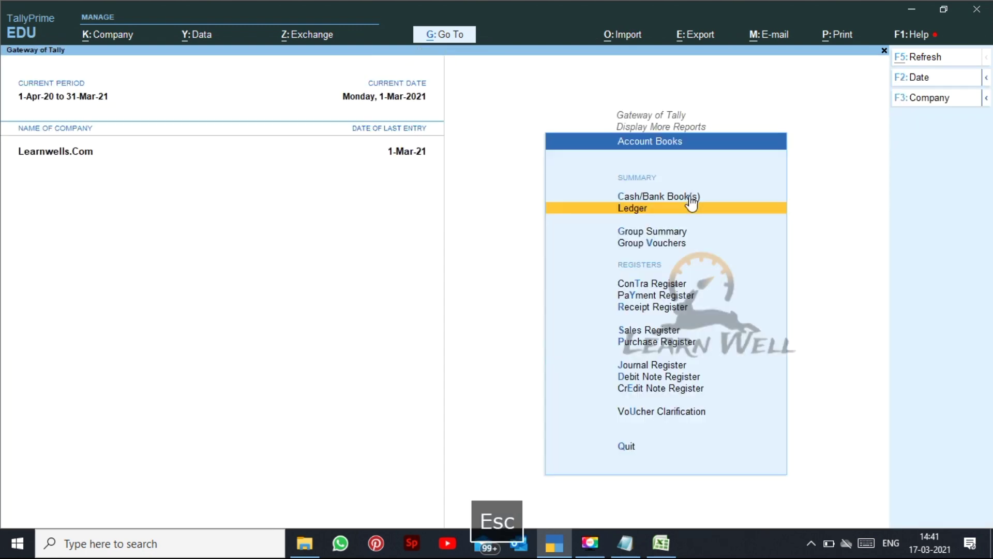
key(Escape)
key(Escape)
key(Escape)
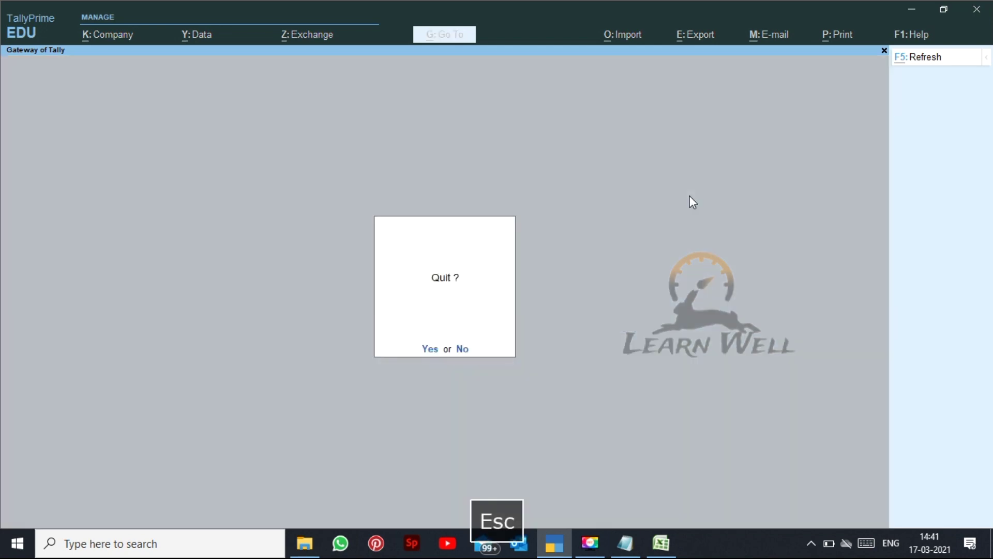
key(Escape)
Display the ledger vouchers of STATE BANK OF INDIA from the account books
key(d)
key(a)
key(Down)
key(Return)
text(STATE)
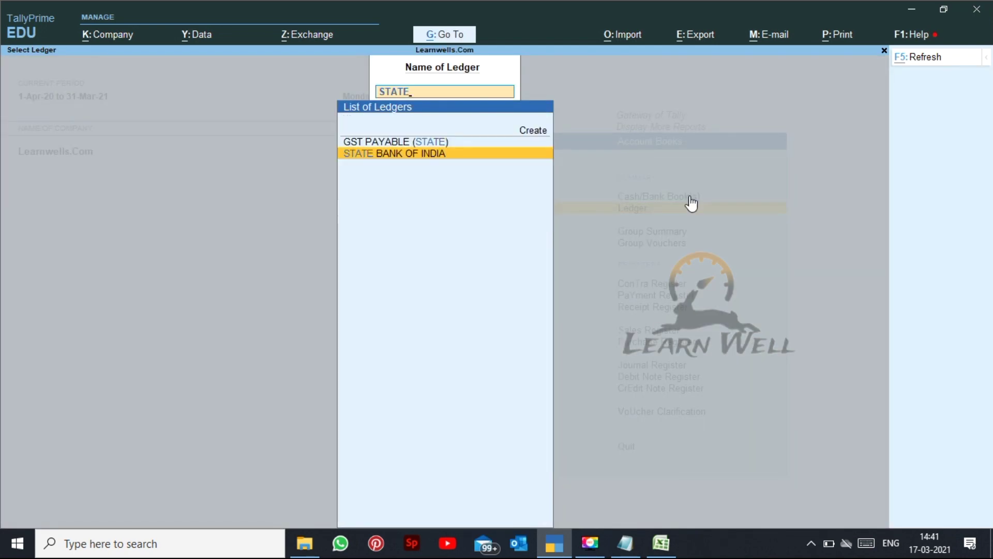
key(Return)
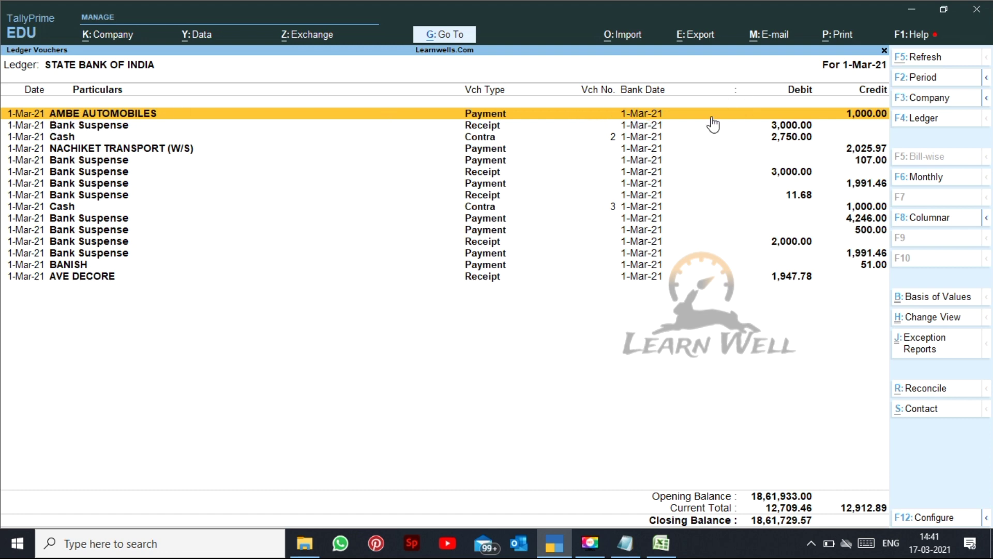
Review the Bank Date column for the payment, receipt and contra vouchers in the ledger
click(637, 127)
key(Up)
click(644, 137)
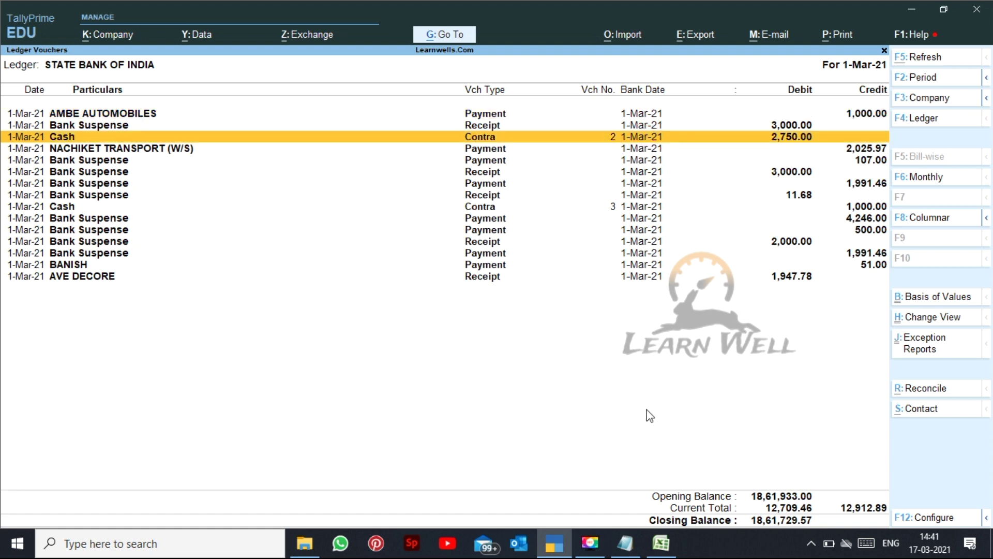
click(652, 264)
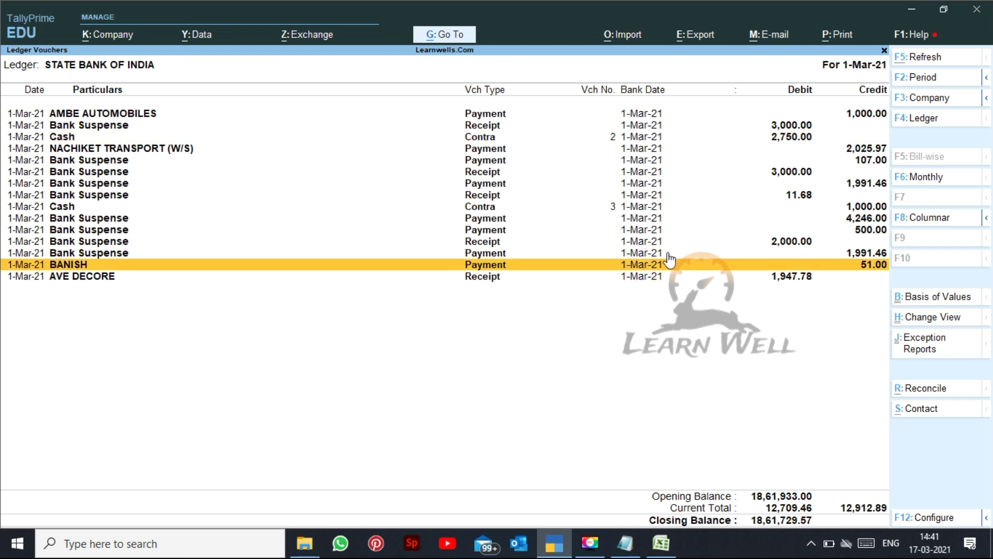
Duplicate the AVE DECORE receipt of 1,947.78 and accept its party entry with the amount allocated On Account
click(641, 282)
key(alt+2)
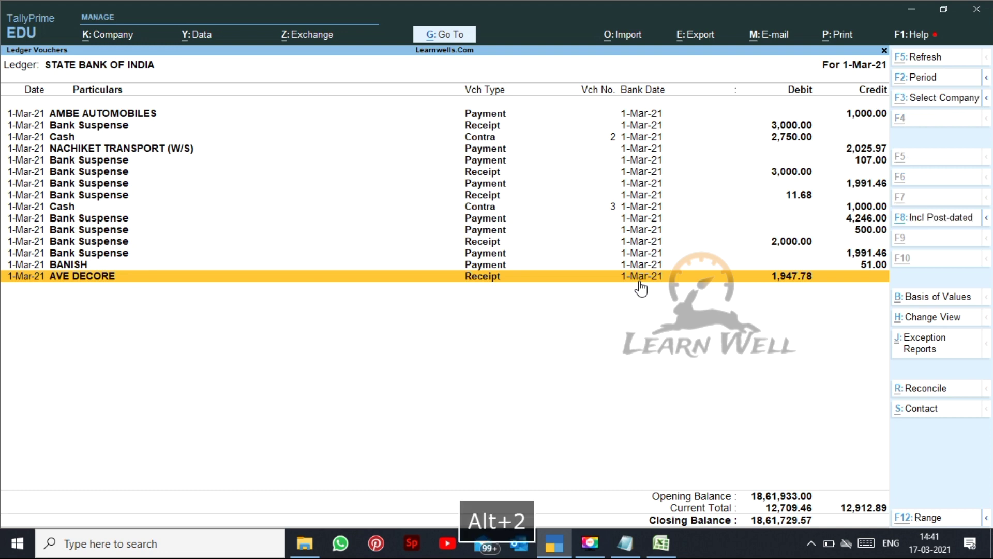
key(ctrl+a)
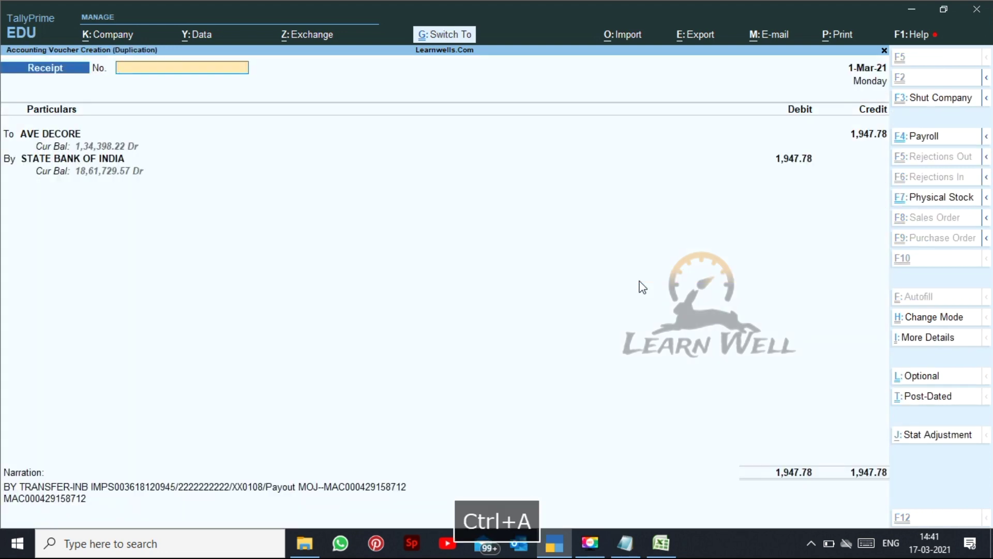
key(Down)
key(Down)
key(Return)
key(Return)
key(Return)
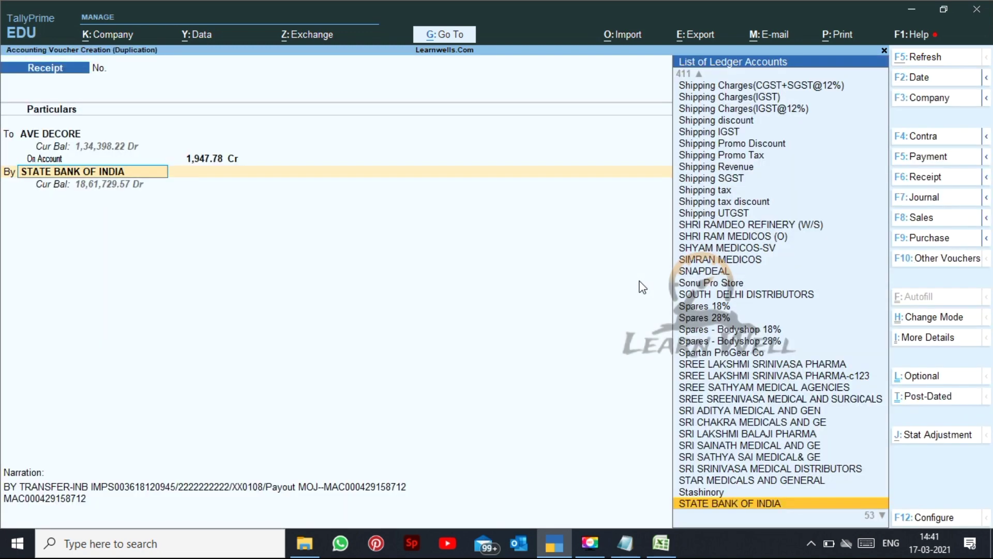
Accept the STATE BANK OF INDIA entry, save the duplicated receipt, and select it in the ledger to check its bank date
key(Return)
key(Return)
key(Return)
key(Return)
key(Return)
key(Return)
key(Return)
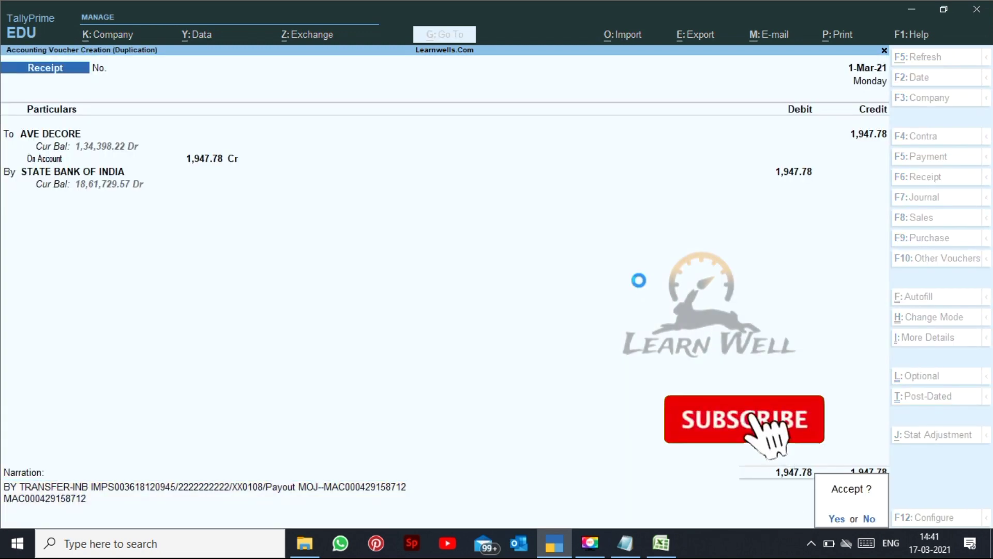
key(Return)
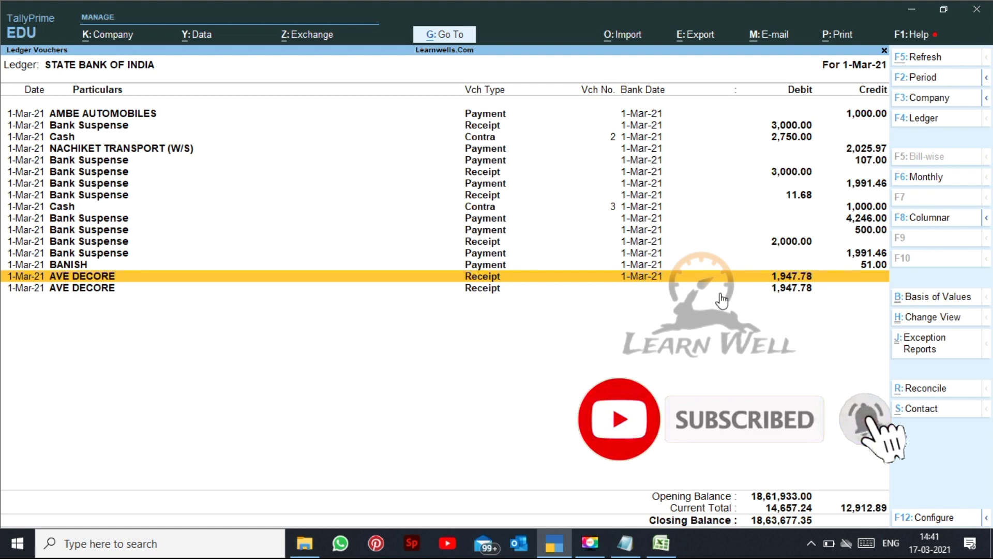
click(665, 294)
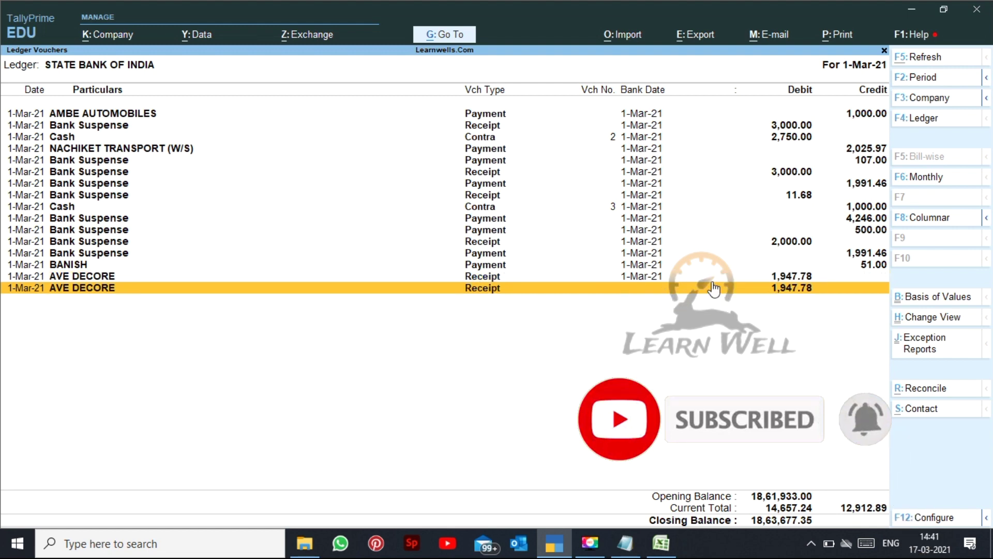